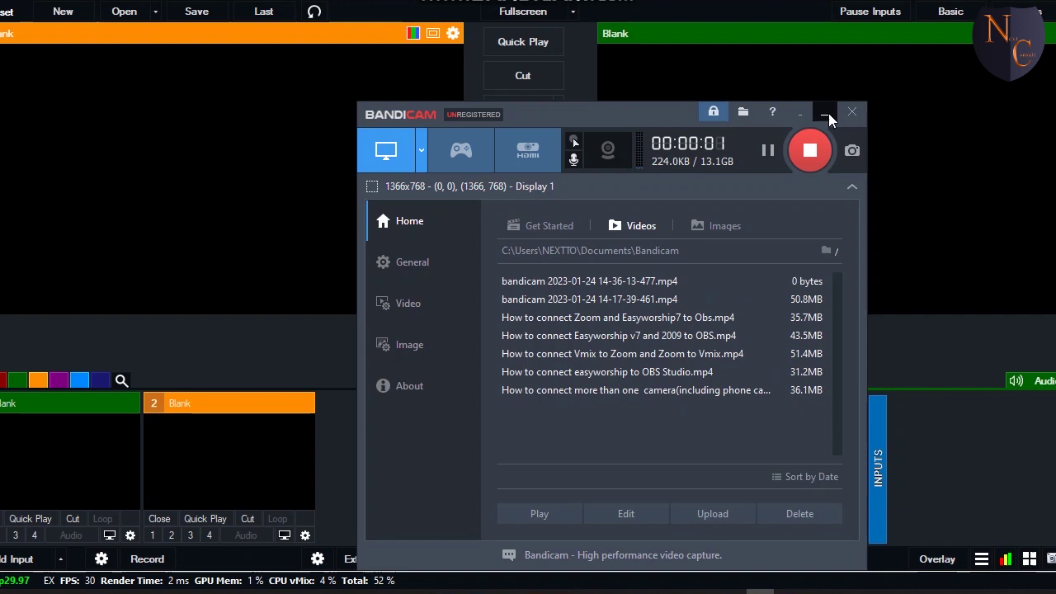
Step: Hide the Bandicam recorder panel, glance at the YouTube tab in Chrome, then return to vMix
{"action": "left_click", "coordinate": [828, 113]}
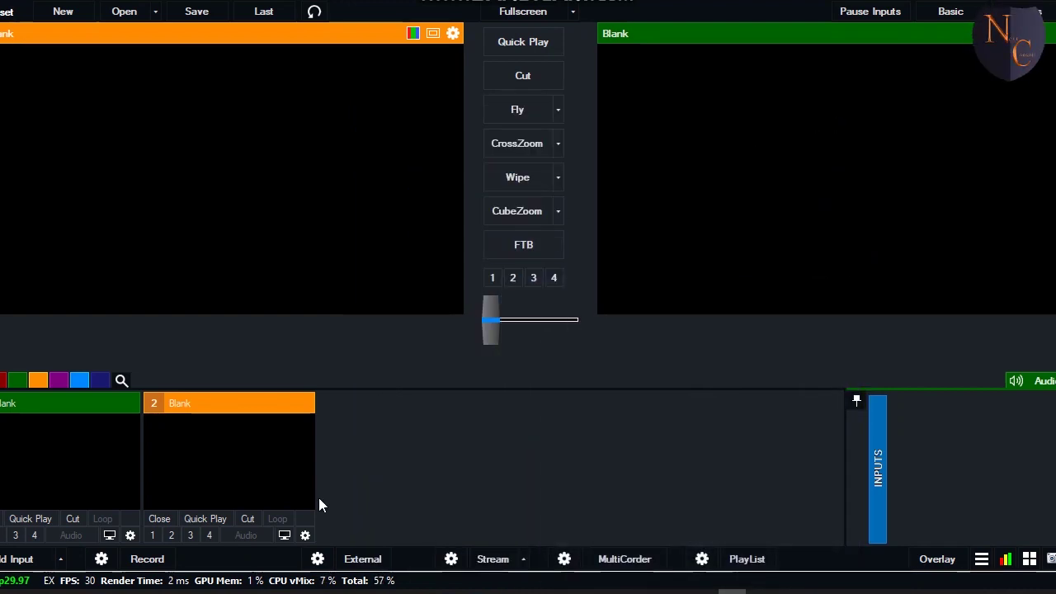
{"action": "mouse_move", "coordinate": [275, 588]}
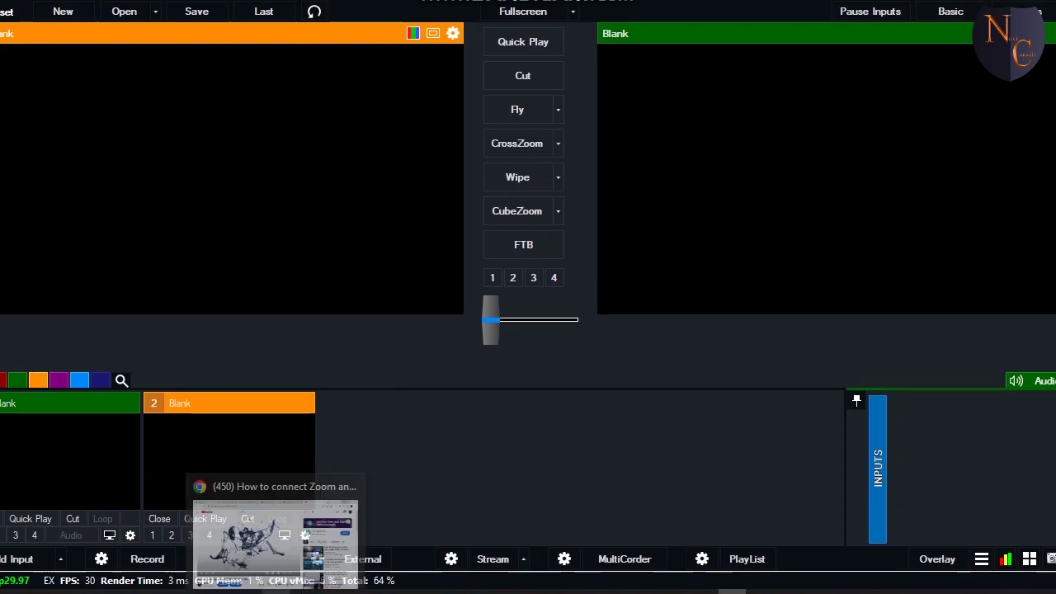
{"action": "left_click", "coordinate": [275, 532]}
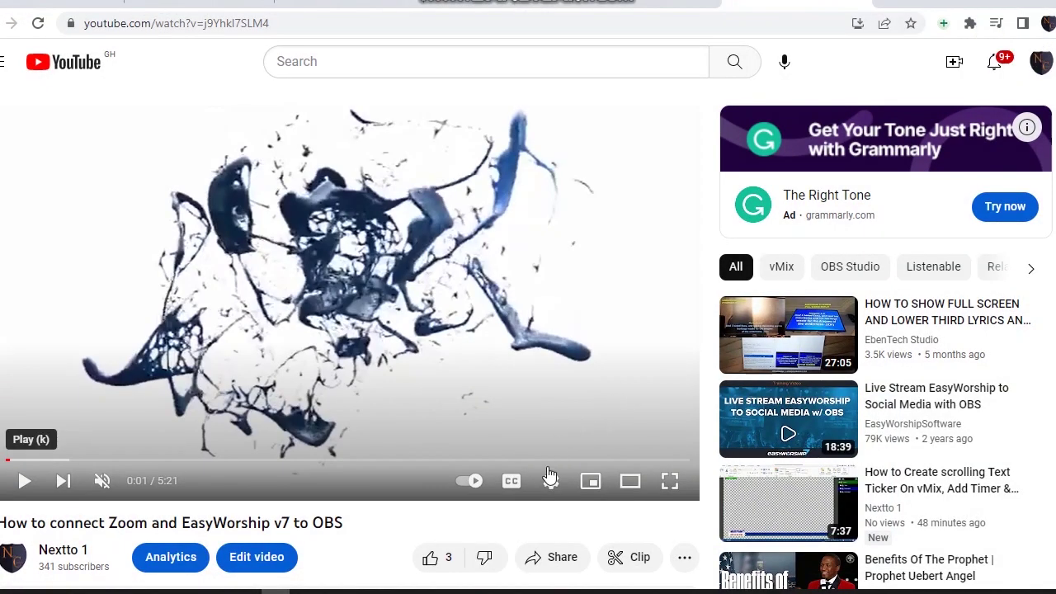
{"action": "left_click", "coordinate": [731, 589]}
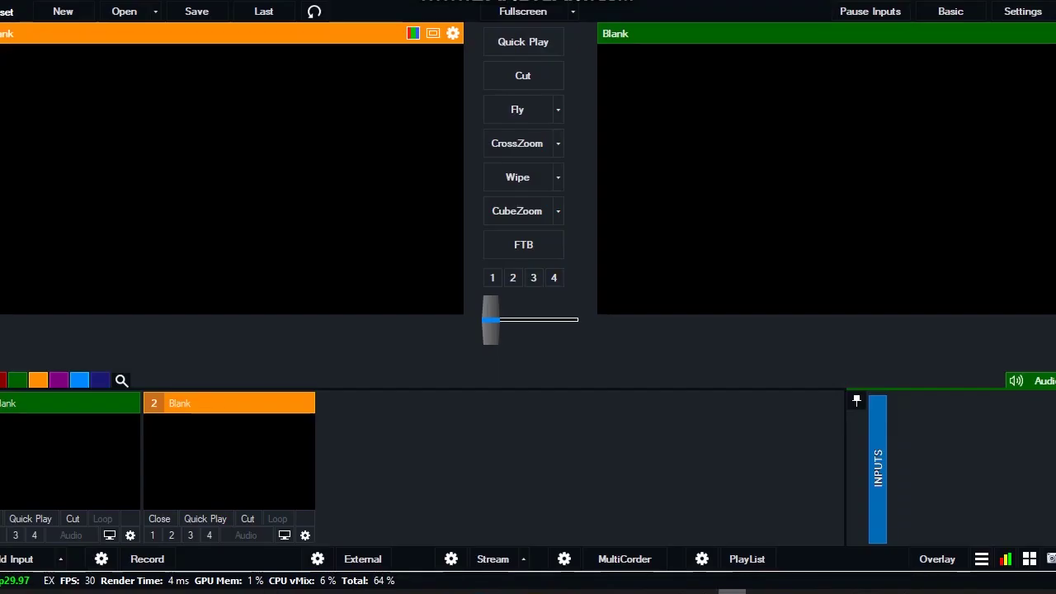
Step: Bring up vMix's Add Input choices, then cancel without adding an input
{"action": "left_click", "coordinate": [25, 562]}
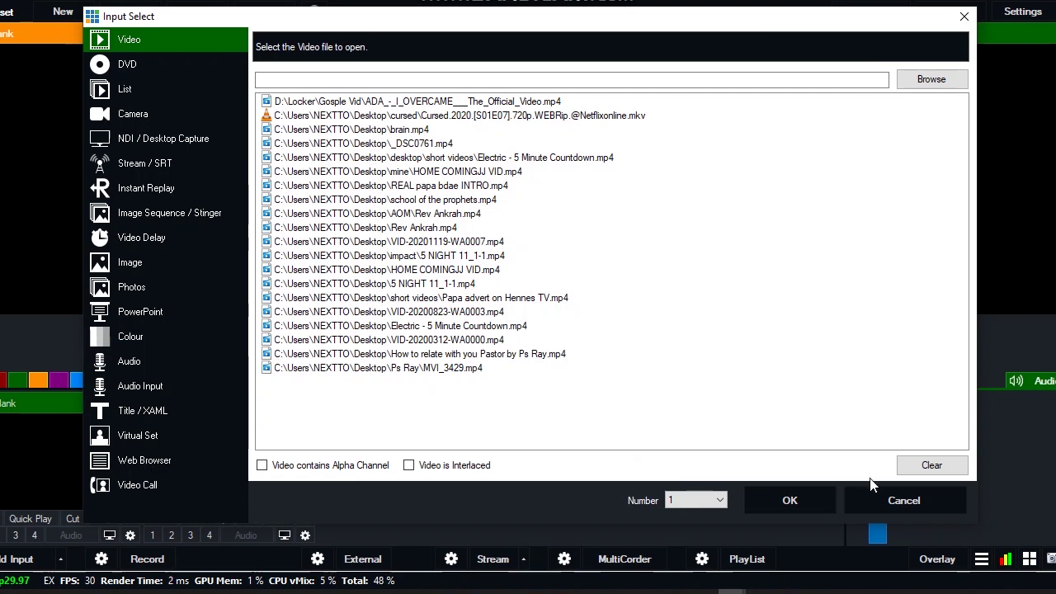
{"action": "left_click", "coordinate": [902, 501]}
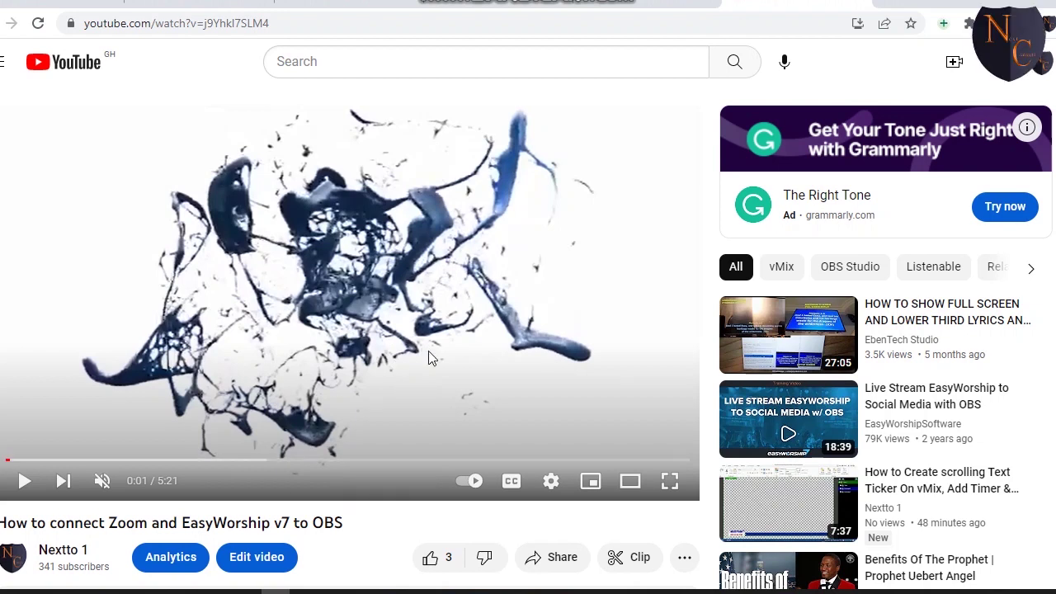
Step: Select the YouTube video's URL in Chrome's address bar and switch back to vMix
{"action": "left_click", "coordinate": [282, 24]}
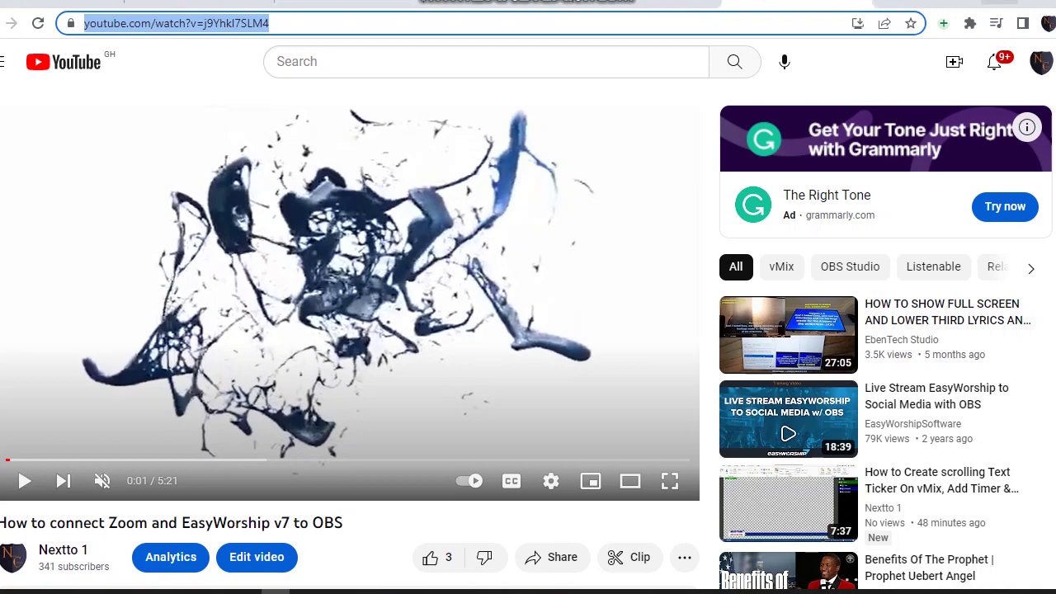
{"action": "left_click", "coordinate": [1000, 2]}
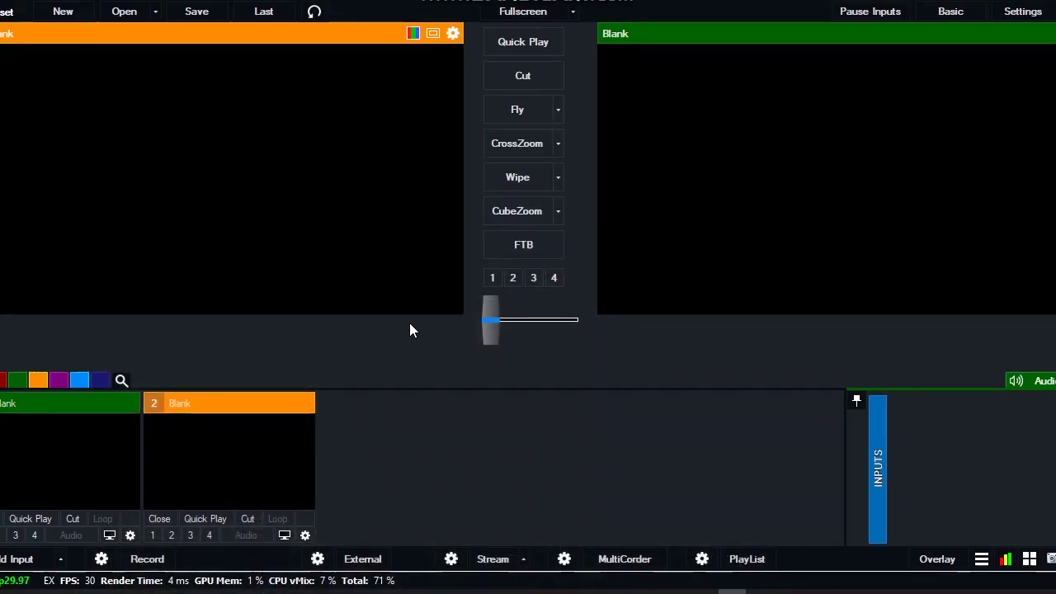
Step: Set up a Web Browser input with the pasted YouTube URL and browser version V77
{"action": "left_click", "coordinate": [9, 564]}
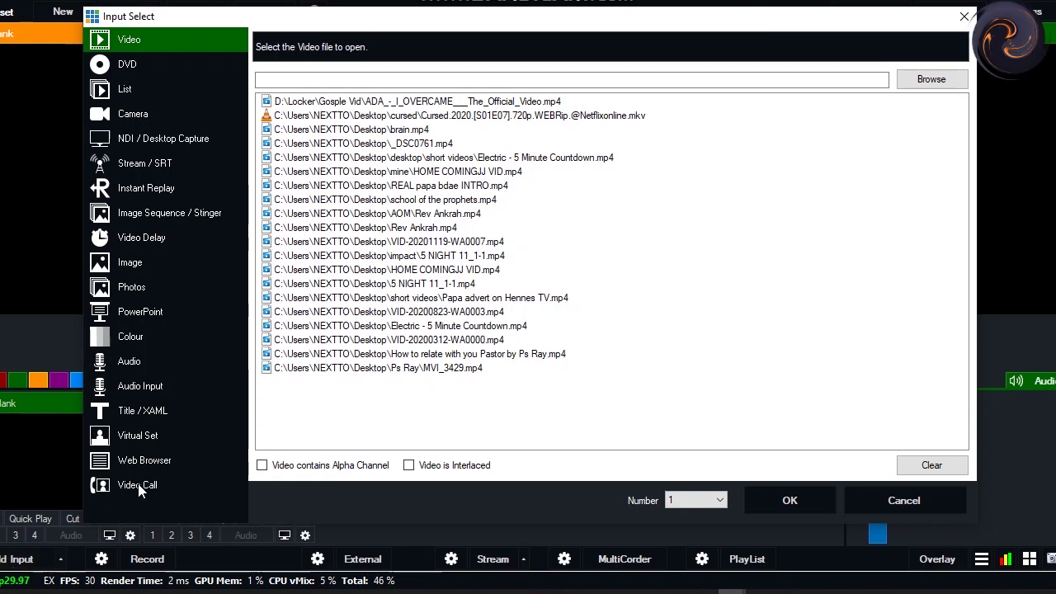
{"action": "left_click", "coordinate": [157, 462]}
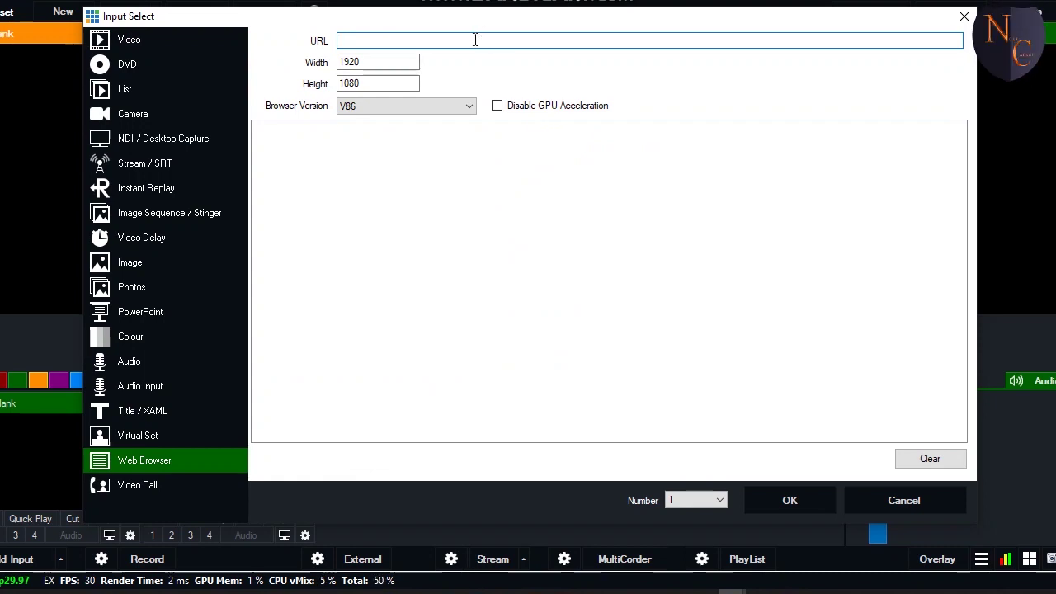
{"action": "type", "text": "https://www.youtube.com/watch?v=j9YhkI7SLM4"}
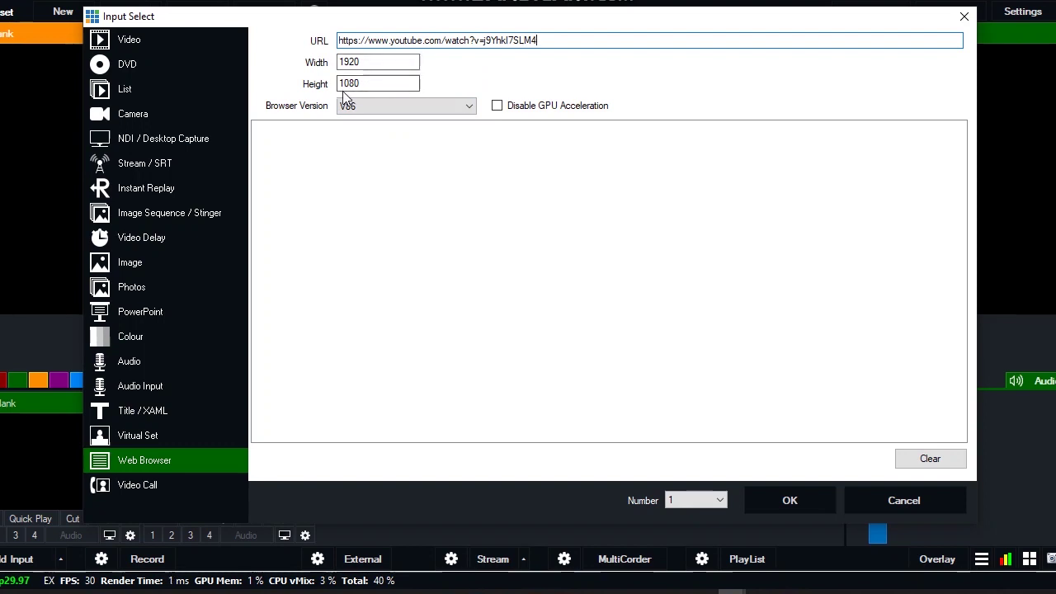
{"action": "left_click", "coordinate": [438, 113]}
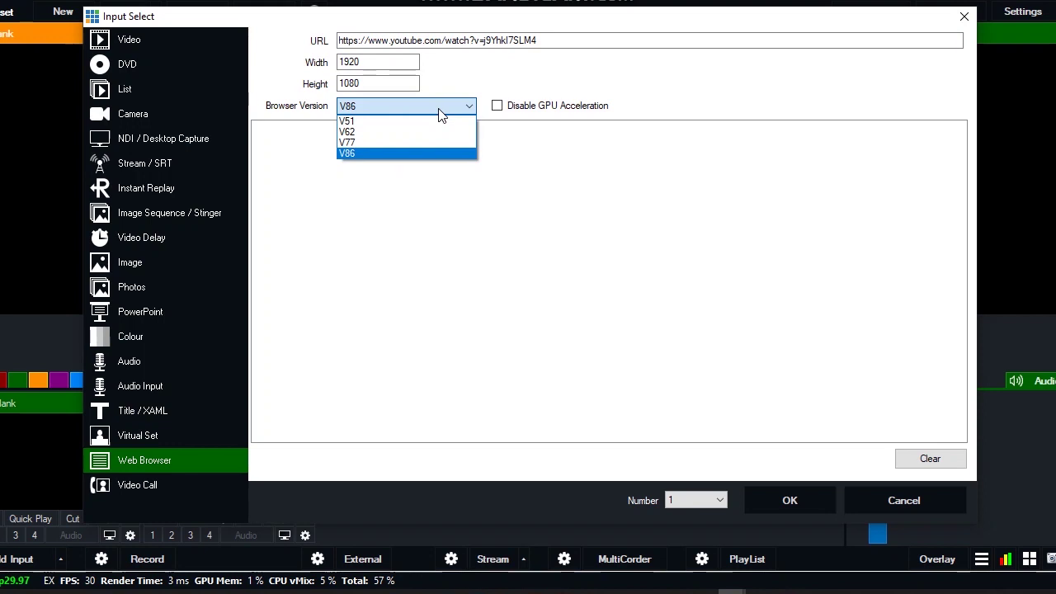
{"action": "left_click", "coordinate": [393, 144]}
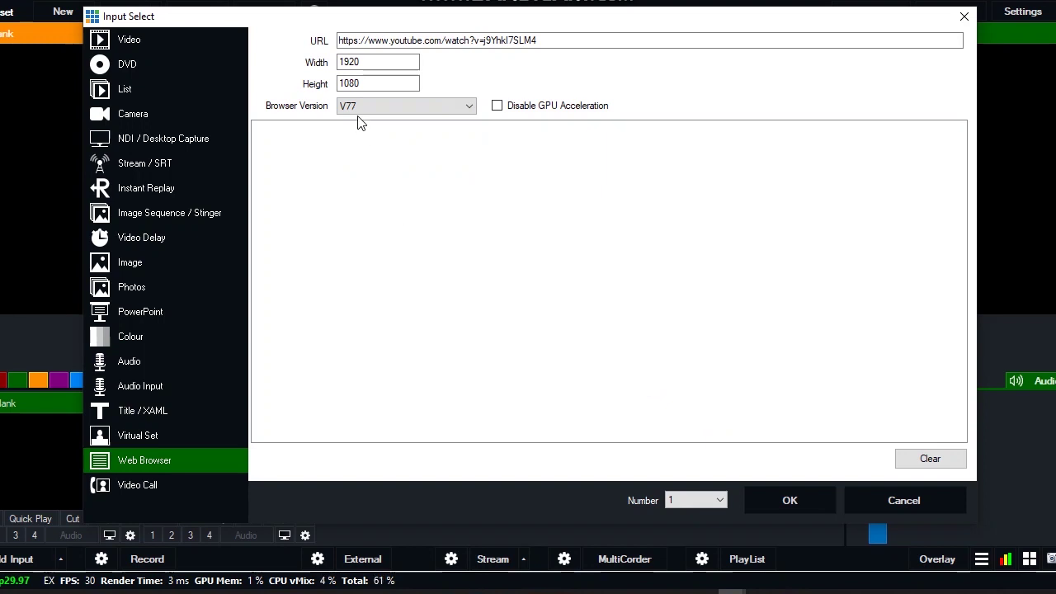
Step: Confirm the YouTube browser input, load it into Preview, and lower its volume to about 5%
{"action": "left_click", "coordinate": [790, 500]}
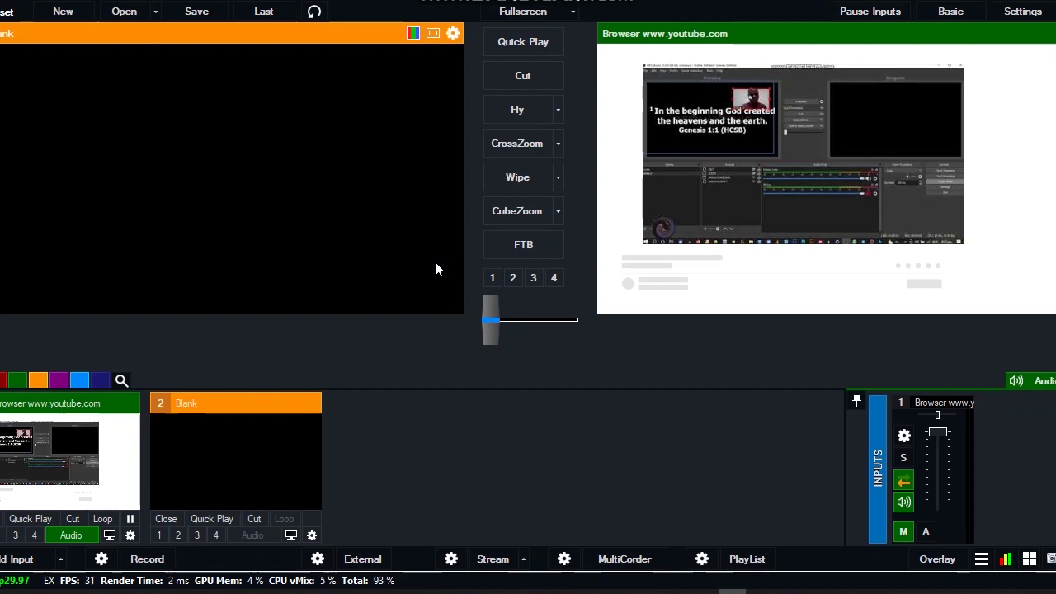
{"action": "left_click", "coordinate": [73, 443]}
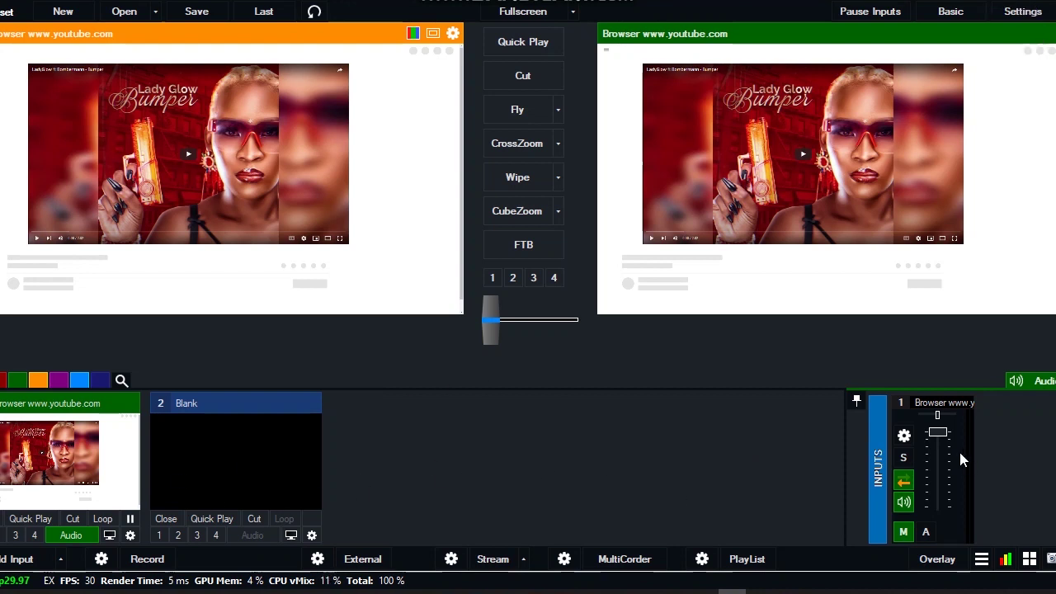
{"action": "mouse_move", "coordinate": [937, 433]}
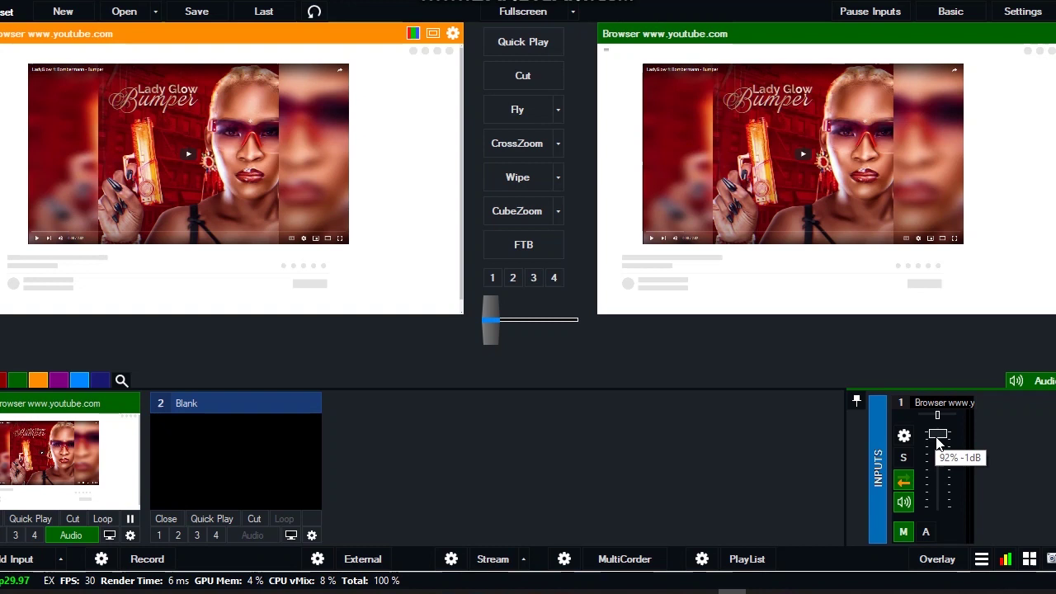
{"action": "left_click_drag", "start_coordinate": [938, 443], "coordinate": [942, 488]}
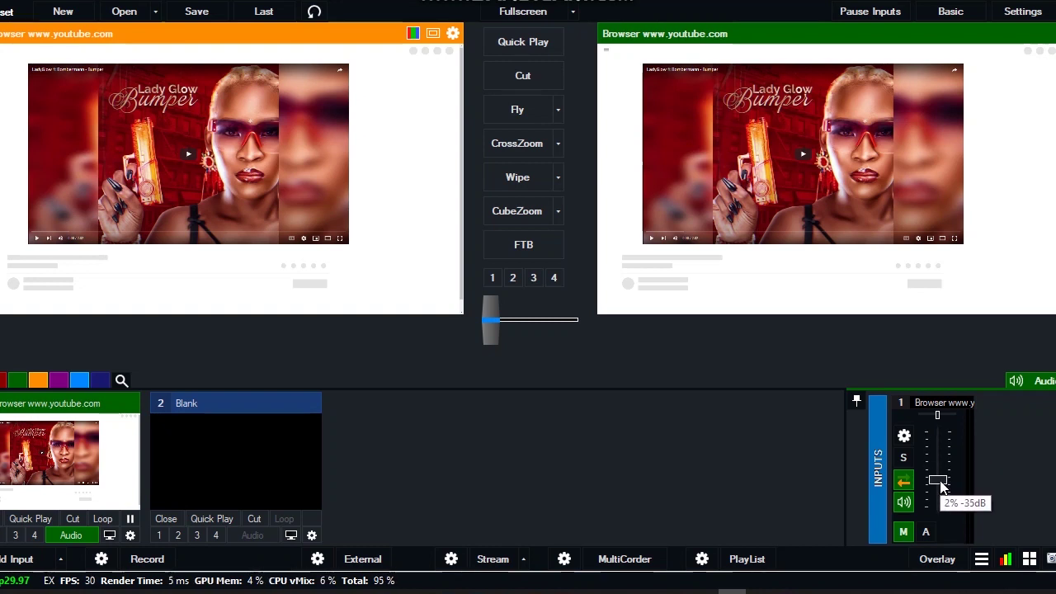
{"action": "left_click_drag", "start_coordinate": [942, 488], "coordinate": [942, 481]}
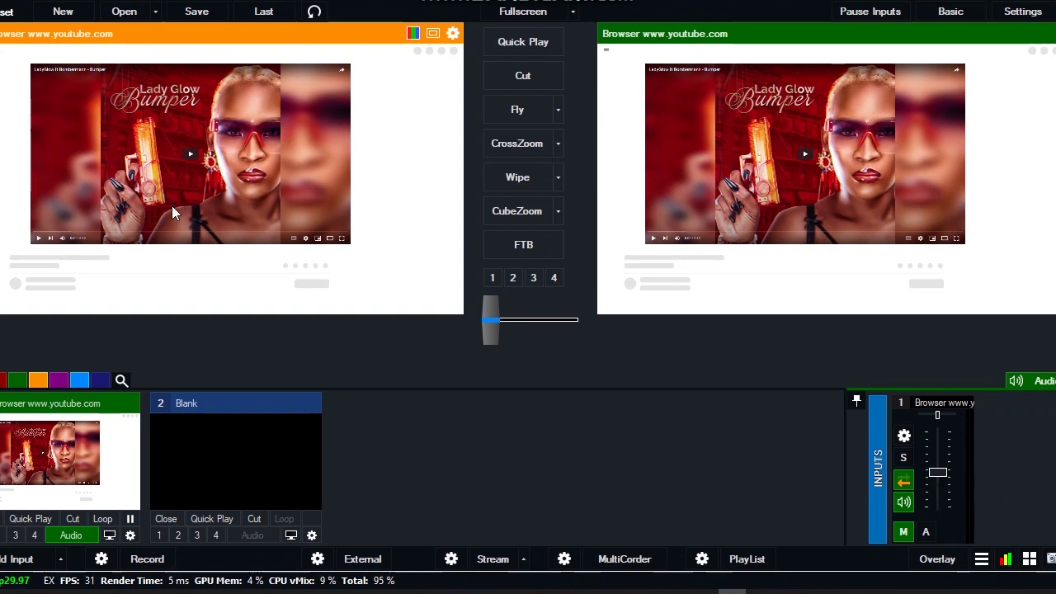
Step: Start the YouTube video playing in the browser input and drop its volume to about 1%
{"action": "left_click", "coordinate": [98, 217]}
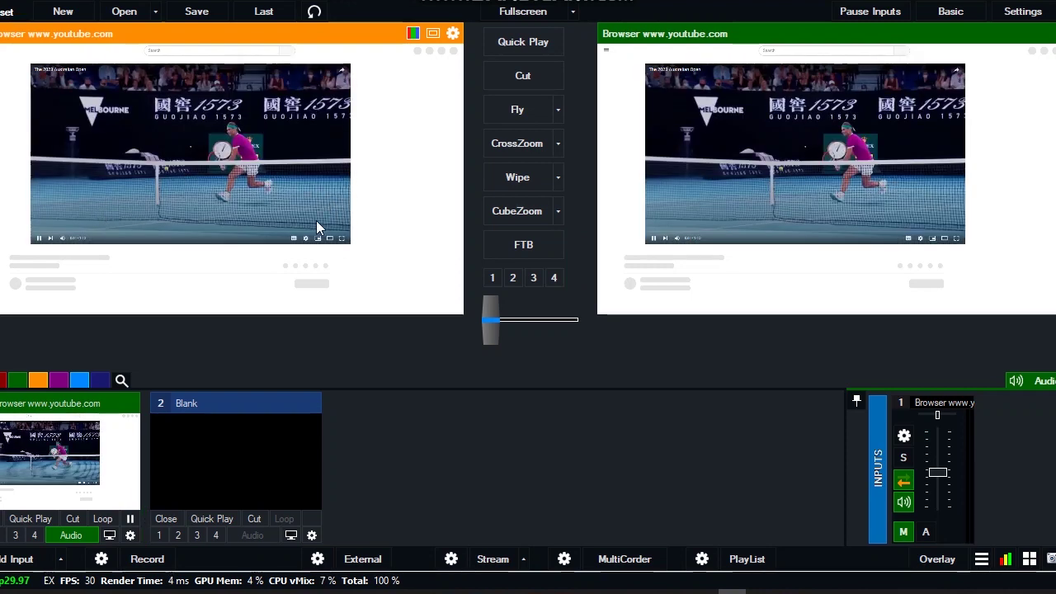
{"action": "left_click", "coordinate": [38, 239]}
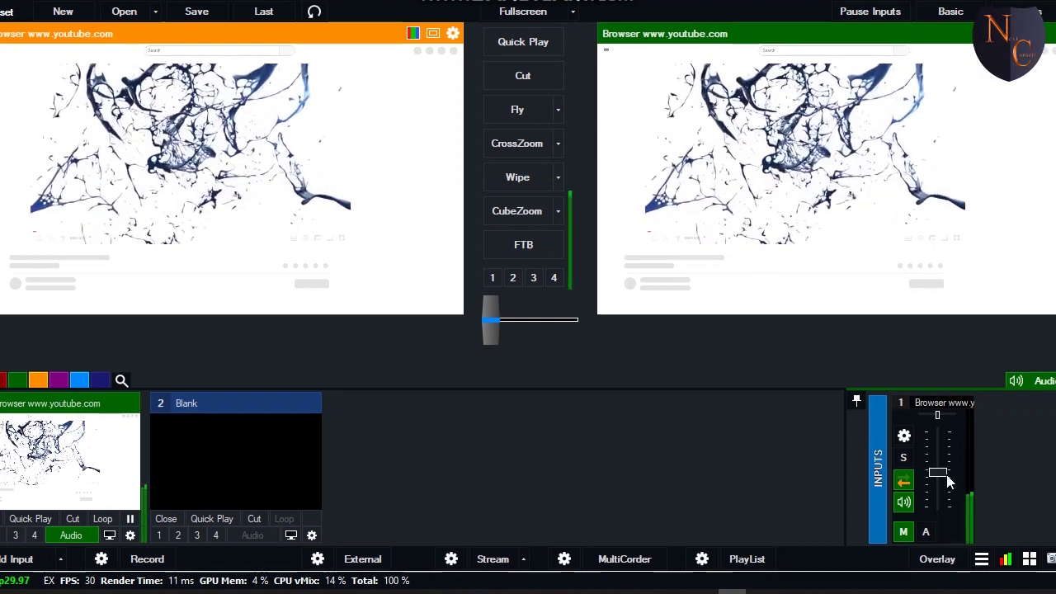
{"action": "left_click_drag", "start_coordinate": [939, 473], "coordinate": [940, 492]}
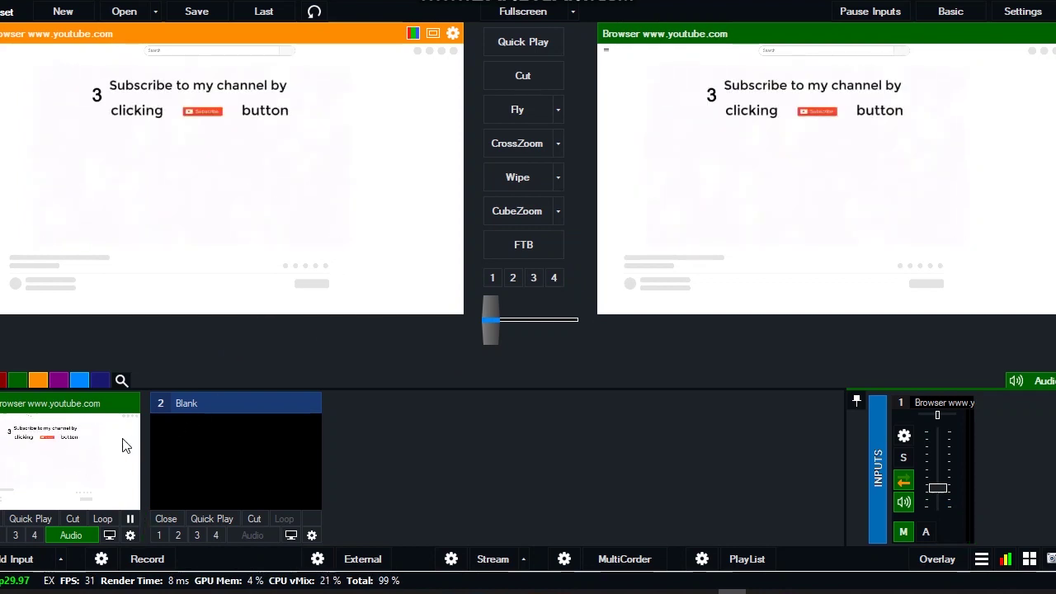
Step: In the YouTube input's Position settings, keep pan and Zoom Y at defaults and set Zoom X to 1.023
{"action": "double_click", "coordinate": [81, 472]}
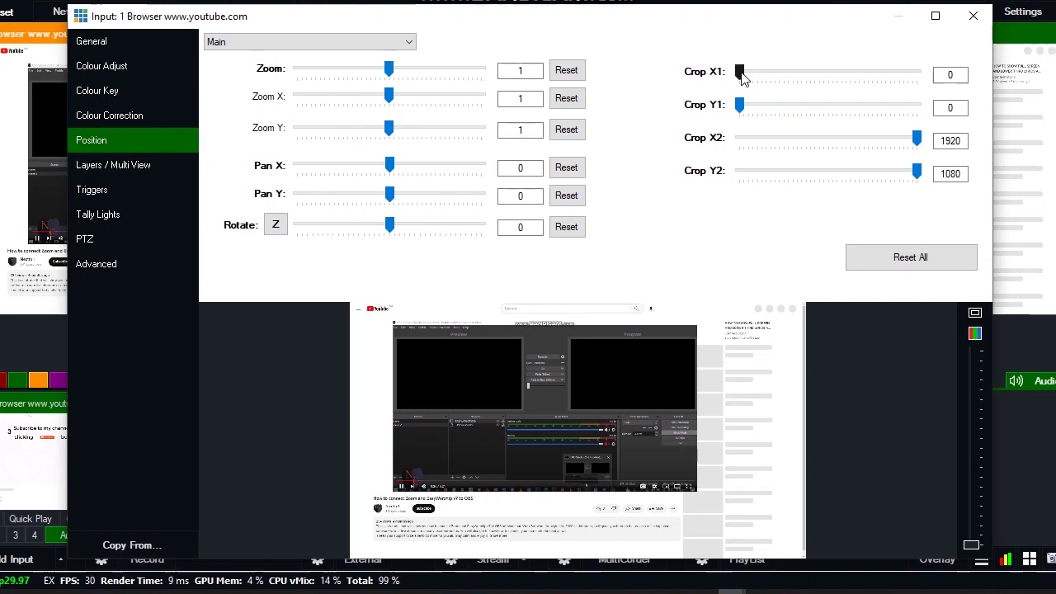
{"action": "mouse_move", "coordinate": [740, 72]}
{"action": "left_mouse_down"}
{"action": "mouse_move", "coordinate": [760, 76]}
{"action": "mouse_move", "coordinate": [741, 78]}
{"action": "mouse_move", "coordinate": [760, 107]}
{"action": "mouse_move", "coordinate": [737, 112]}
{"action": "left_mouse_up"}
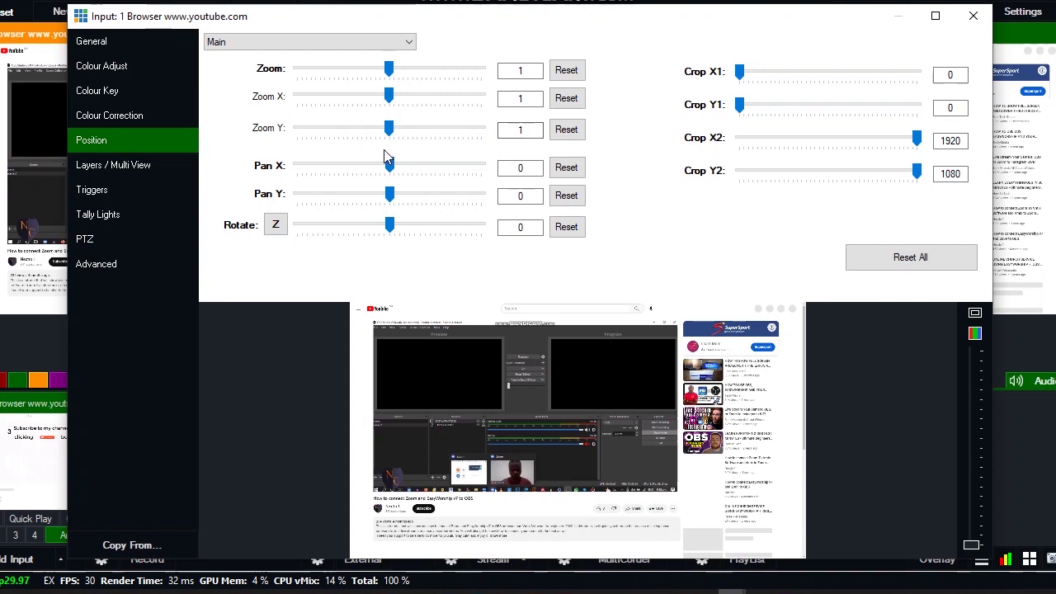
{"action": "left_click_drag", "start_coordinate": [388, 156], "coordinate": [388, 169]}
{"action": "left_click", "coordinate": [567, 168]}
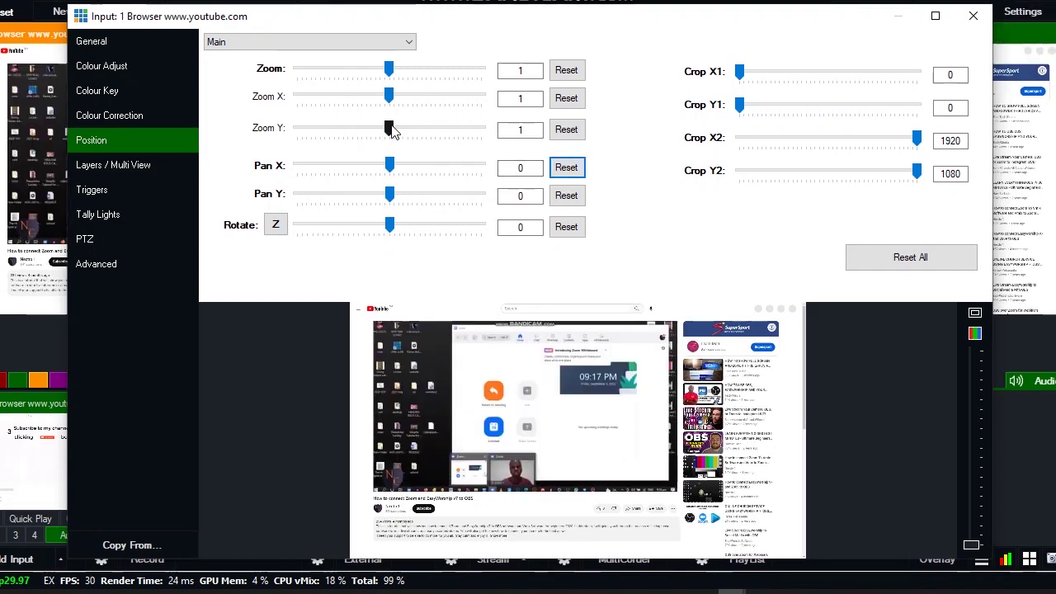
{"action": "left_click_drag", "start_coordinate": [392, 132], "coordinate": [392, 134]}
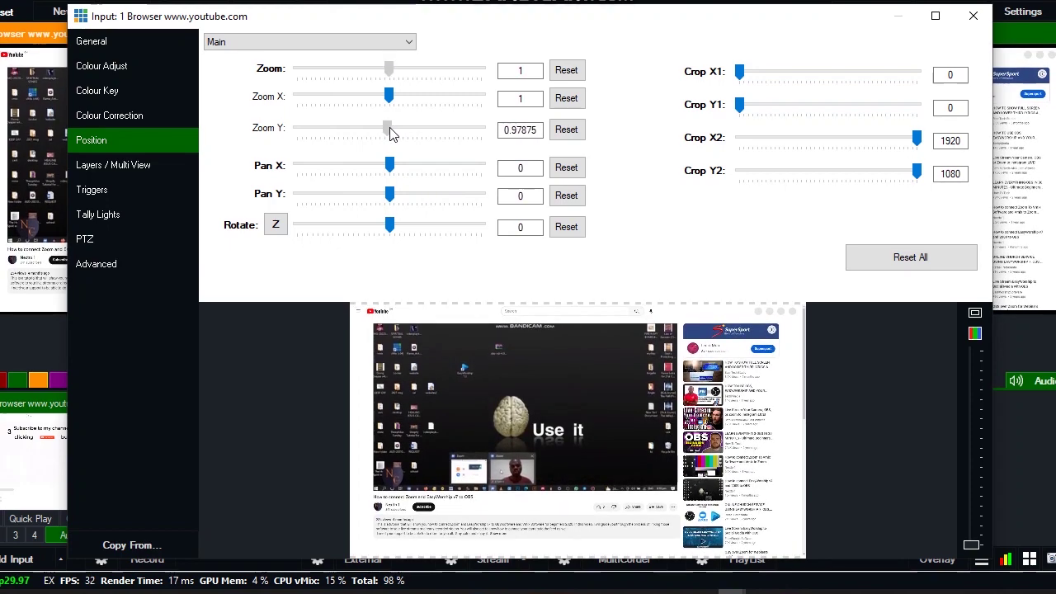
{"action": "left_click", "coordinate": [566, 135]}
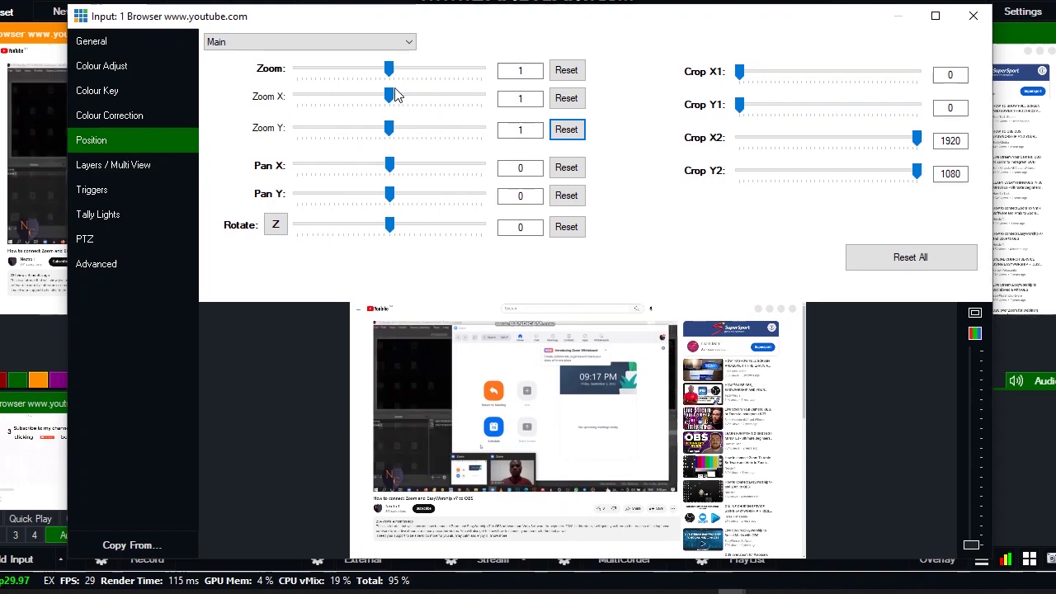
{"action": "left_click_drag", "start_coordinate": [391, 96], "coordinate": [391, 97]}
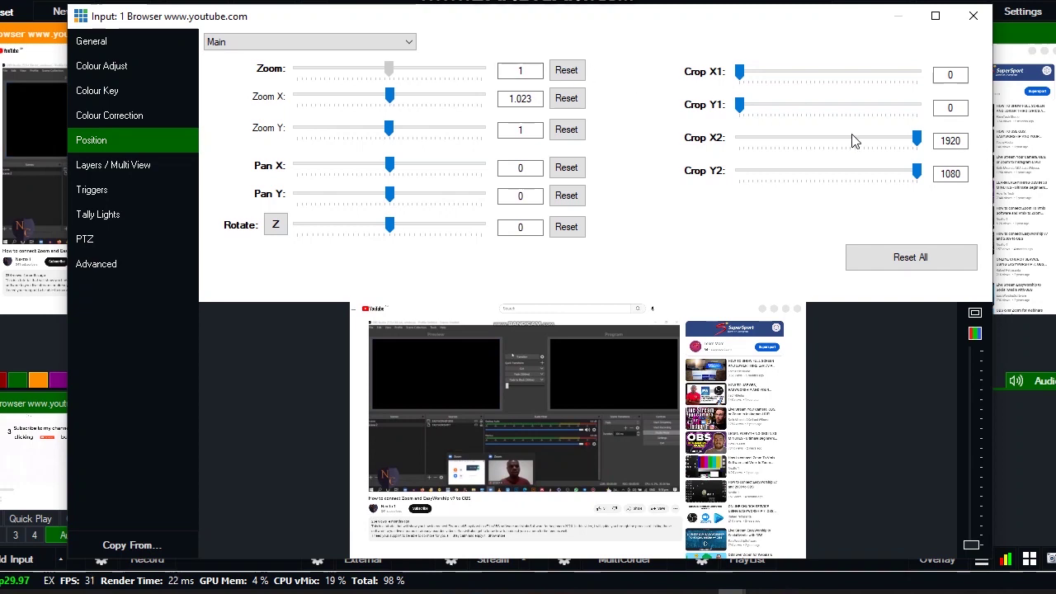
{"action": "left_click", "coordinate": [975, 27]}
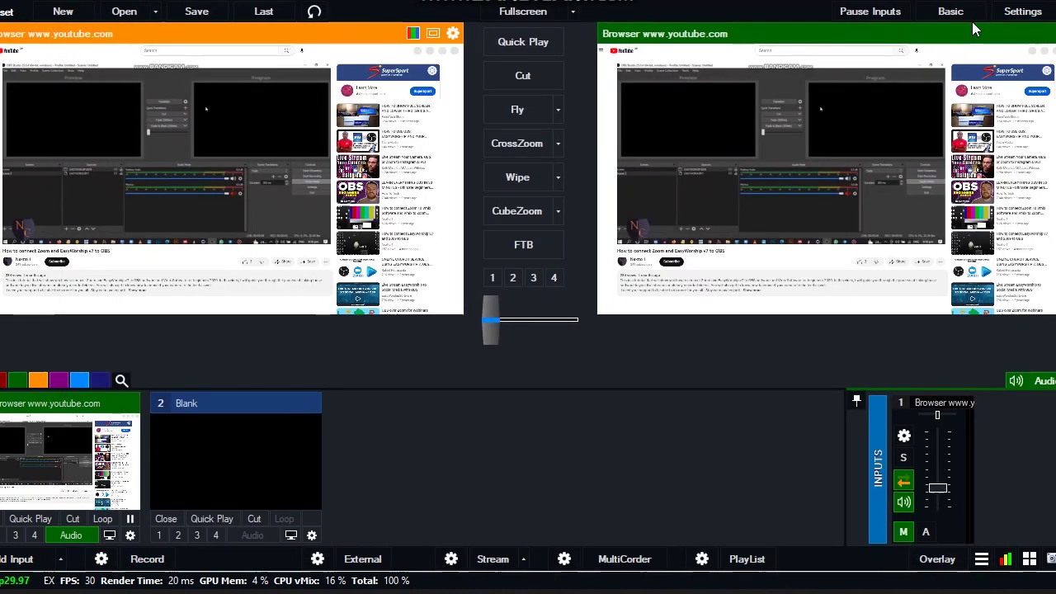